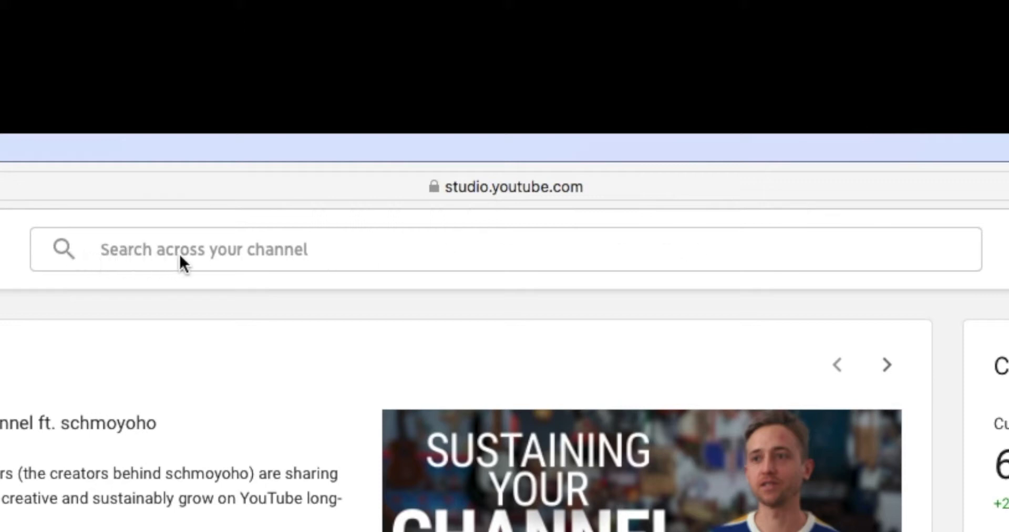
Search the channel for 'Kiteboarding over sharks', finding 'Kiteboarding over Sharks 2nd version'.
{"action": "left_click", "coordinate": [119, 246]}
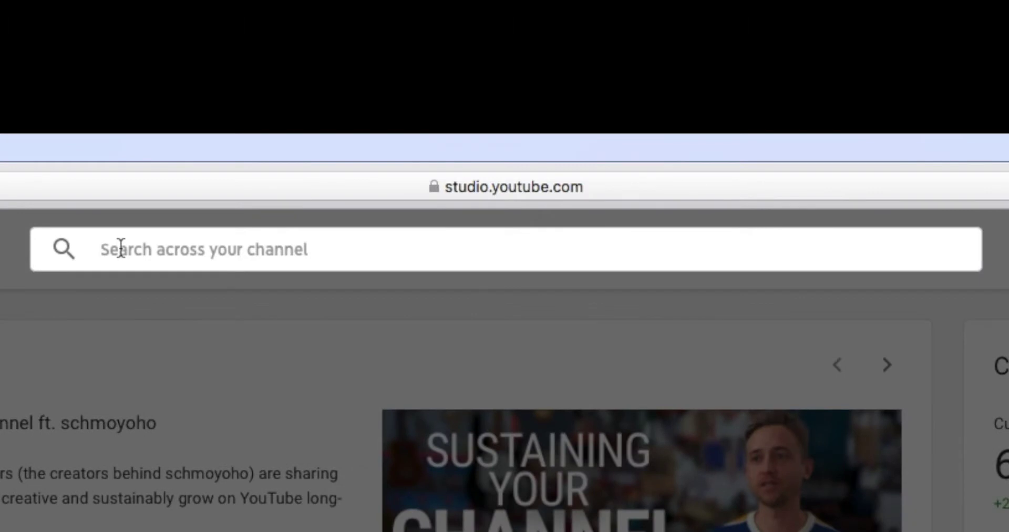
{"action": "type", "text": "Kitebo"}
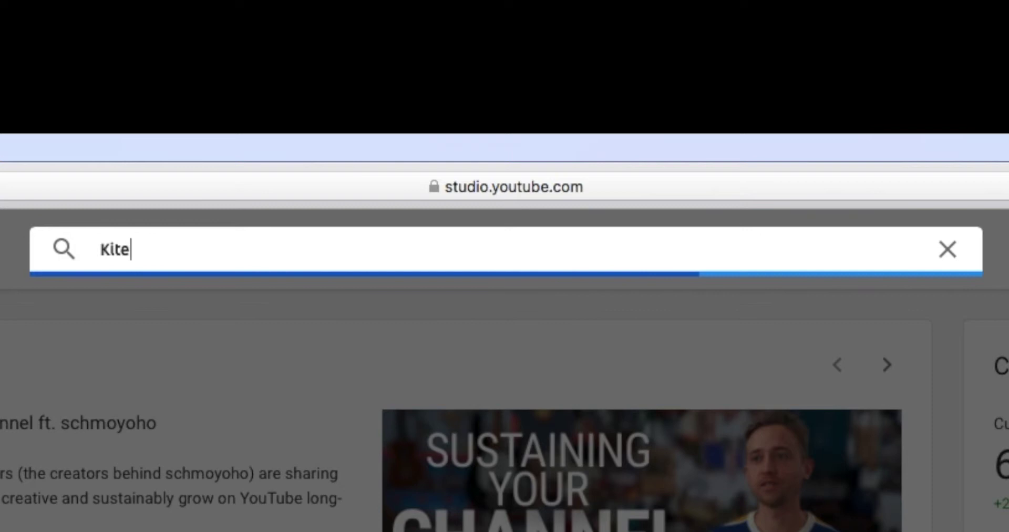
{"action": "type", "text": "arding"}
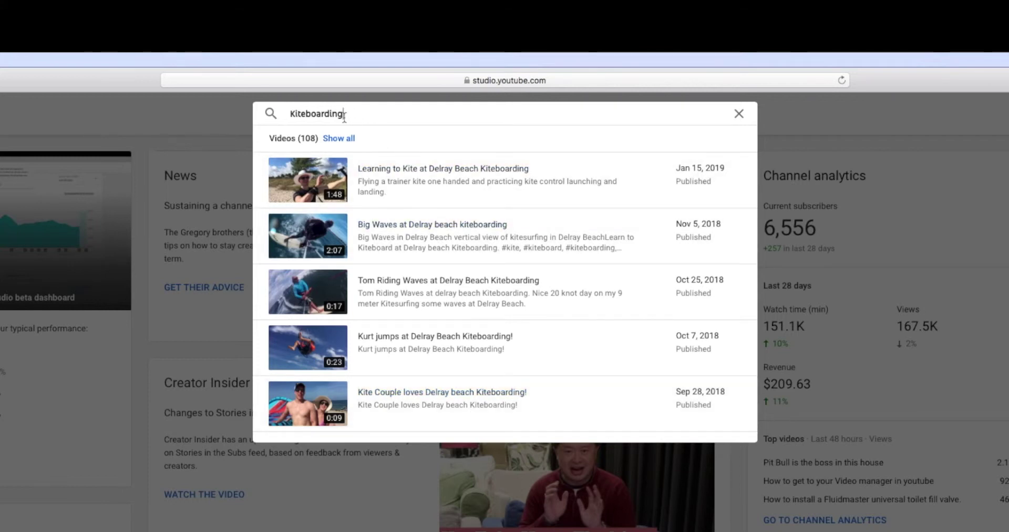
{"action": "type", "text": "over sharks"}
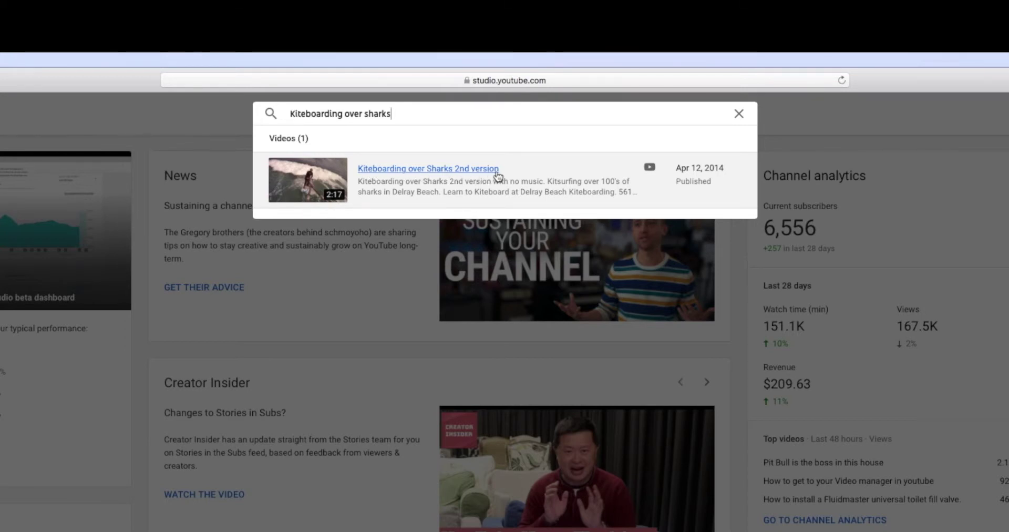
Change the search text to 'Kiteboarder', listing 9 videos.
{"action": "left_click", "coordinate": [343, 114]}
{"action": "key", "text": "BackSpace"}
{"action": "key", "text": "BackSpace"}
{"action": "key", "text": "BackSpace"}
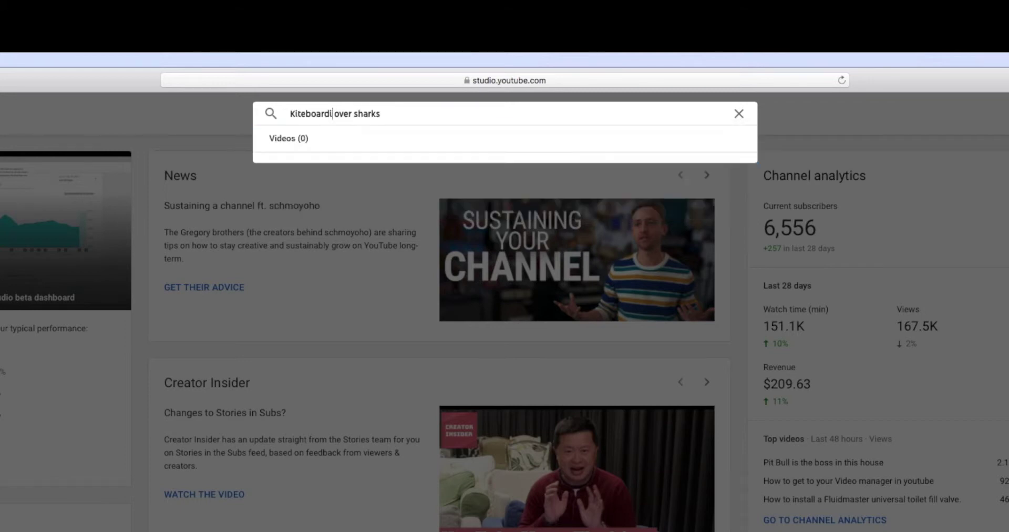
{"action": "type", "text": "er"}
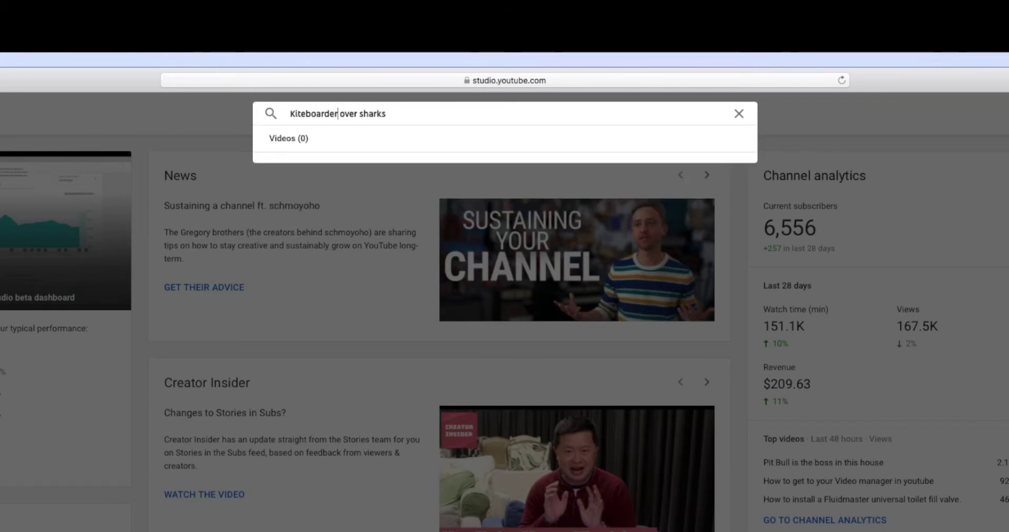
{"action": "left_click", "coordinate": [388, 117]}
{"action": "key", "text": "BackSpace"}
{"action": "key", "text": "BackSpace"}
{"action": "key", "text": "BackSpace"}
{"action": "key", "text": "BackSpace"}
{"action": "key", "text": "BackSpace"}
{"action": "key", "text": "BackSpace"}
{"action": "key", "text": "BackSpace"}
{"action": "key", "text": "BackSpace"}
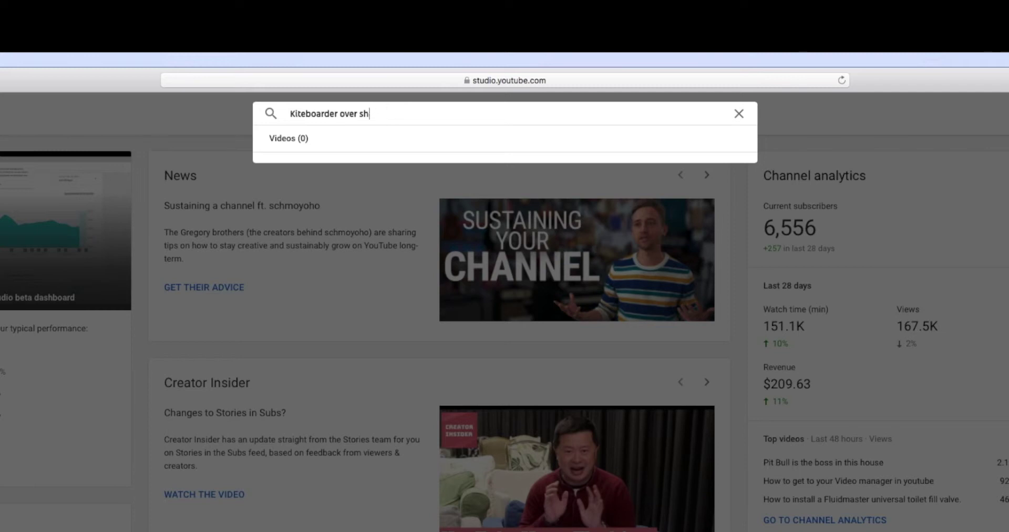
{"action": "key", "text": "BackSpace"}
{"action": "key", "text": "BackSpace"}
{"action": "key", "text": "BackSpace"}
{"action": "key", "text": "BackSpace"}
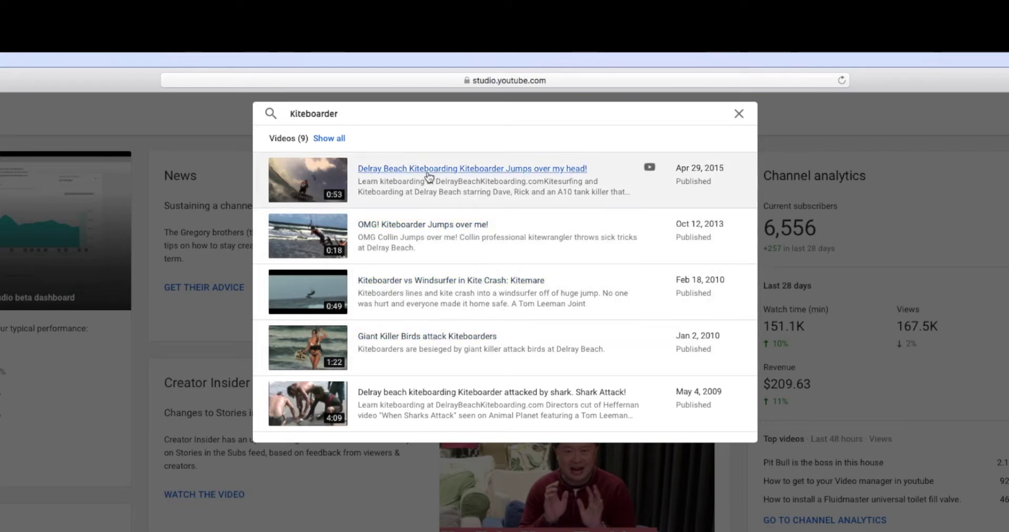
Erase the 'Kiteboarder' search text and dismiss the empty results panel.
{"action": "left_click", "coordinate": [364, 111]}
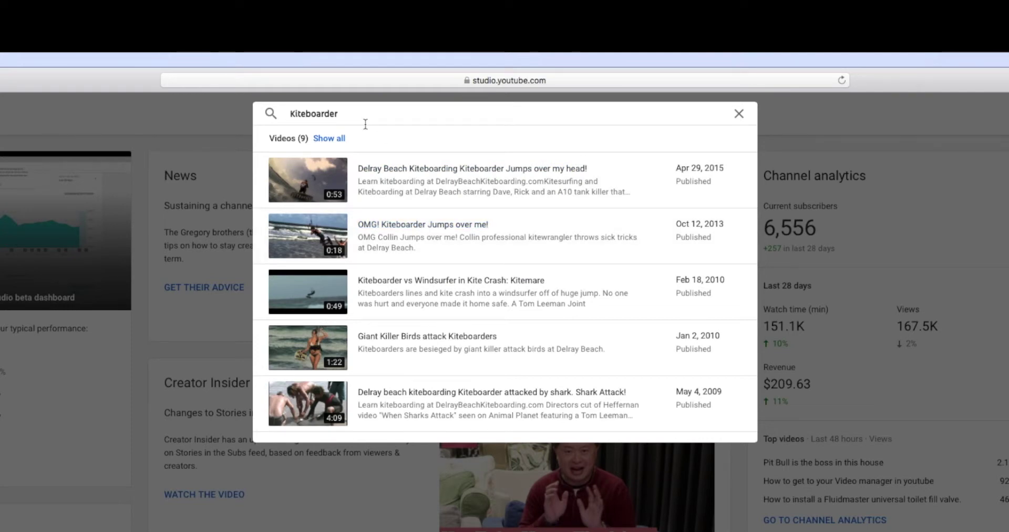
{"action": "key", "text": "BackSpace"}
{"action": "key", "text": "BackSpace"}
{"action": "key", "text": "BackSpace"}
{"action": "key", "text": "BackSpace"}
{"action": "key", "text": "BackSpace"}
{"action": "key", "text": "BackSpace"}
{"action": "key", "text": "BackSpace"}
{"action": "key", "text": "BackSpace"}
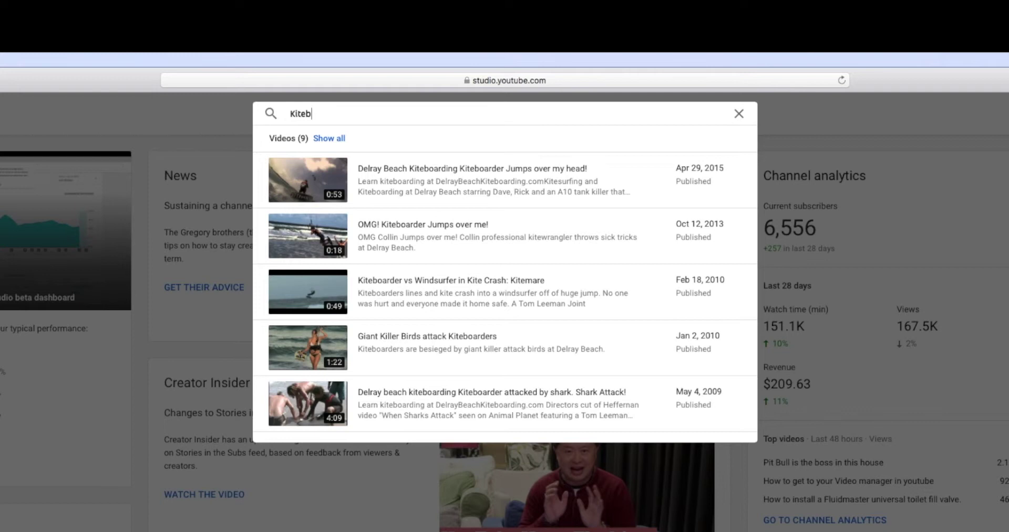
{"action": "key", "text": "BackSpace"}
{"action": "key", "text": "BackSpace"}
{"action": "key", "text": "BackSpace"}
{"action": "key", "text": "Escape"}
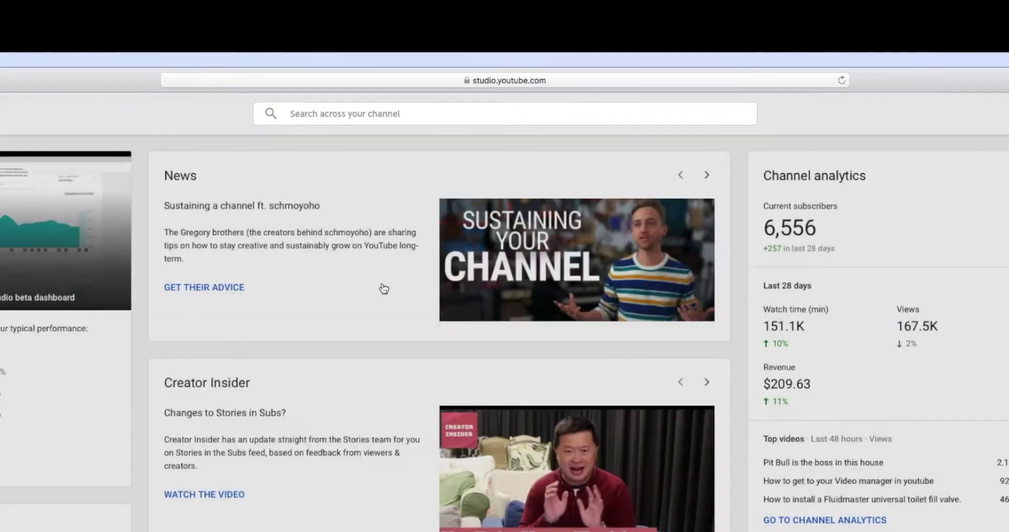
Close the search overlay and show the Videos page listing all uploads unfiltered.
{"action": "left_click", "coordinate": [384, 289]}
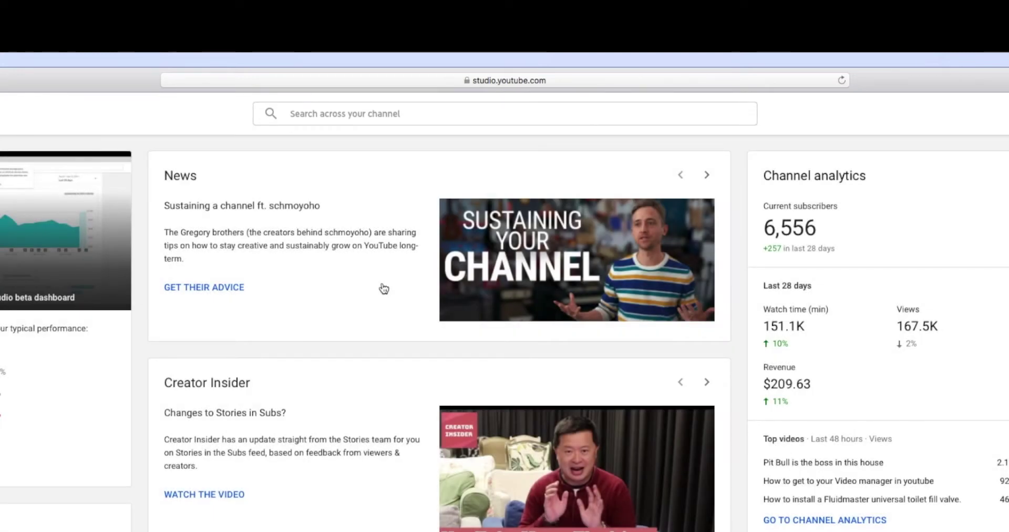
{"action": "left_click", "coordinate": [296, 115]}
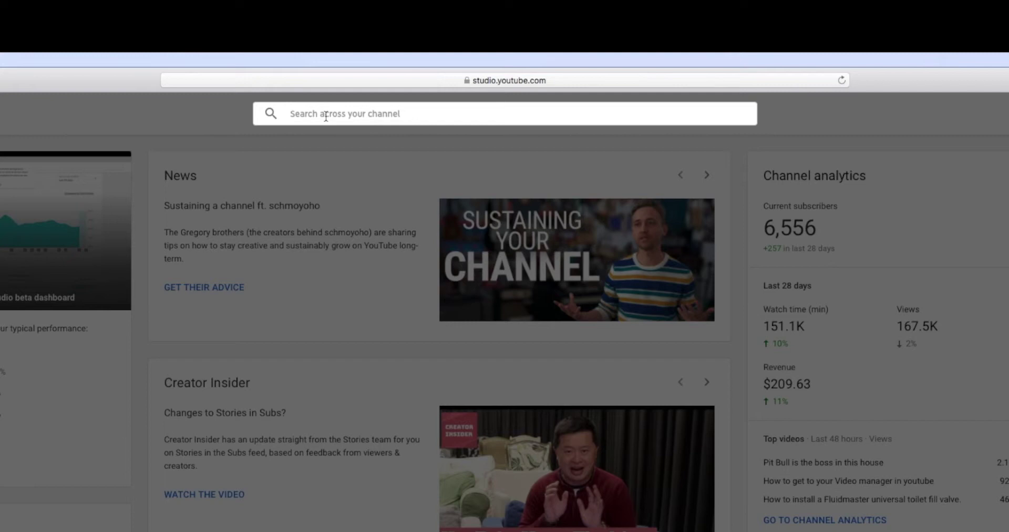
{"action": "left_click", "coordinate": [334, 224]}
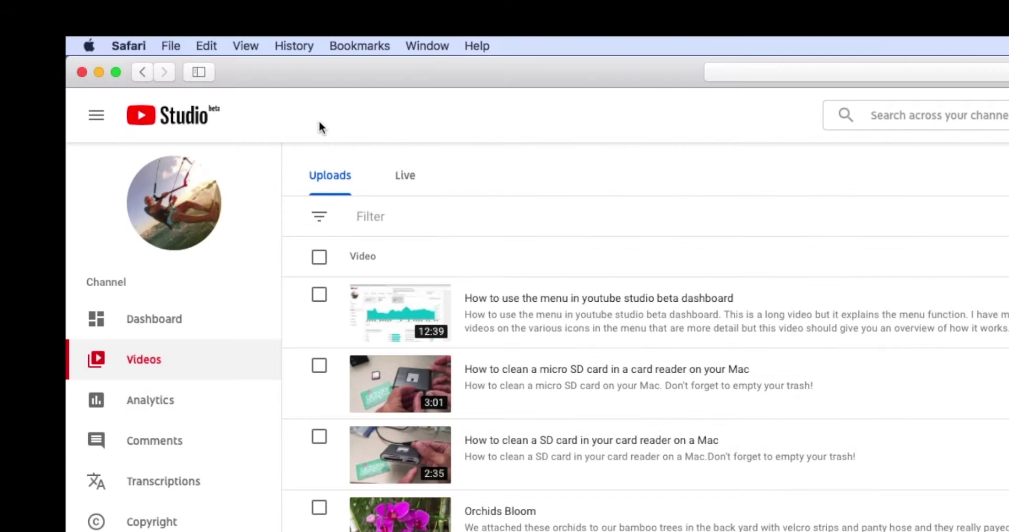
Filter the Videos list to titles containing 'kiteboard'.
{"action": "left_click", "coordinate": [192, 79]}
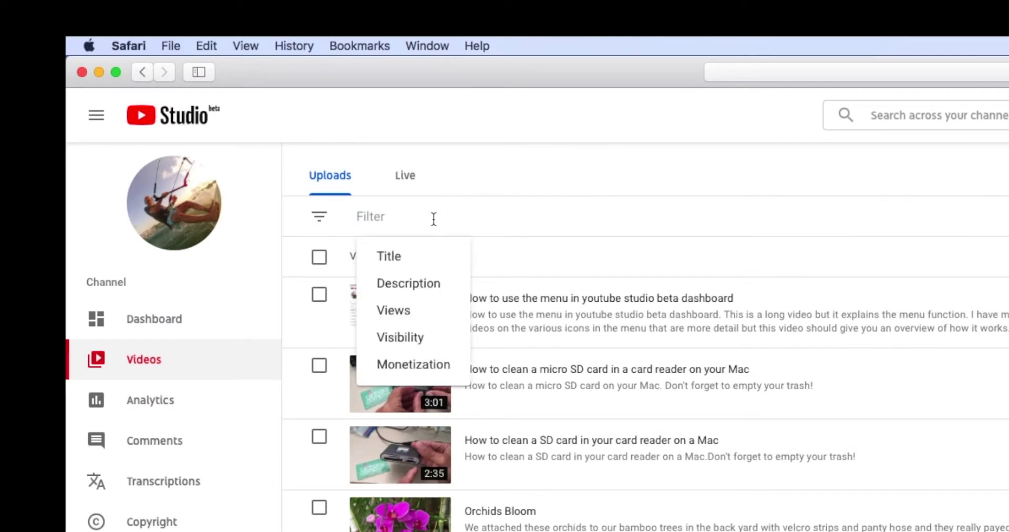
{"action": "left_click", "coordinate": [395, 263]}
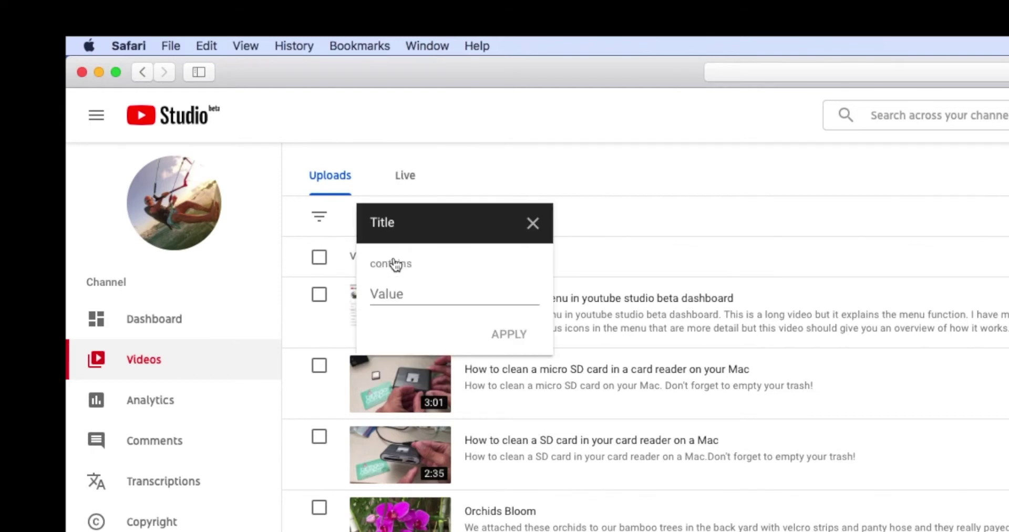
{"action": "left_click", "coordinate": [380, 292]}
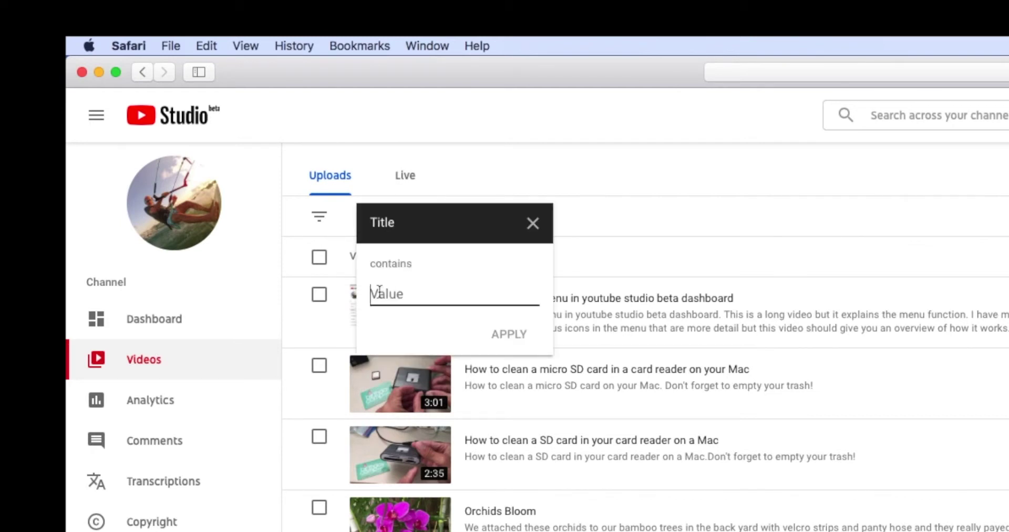
{"action": "type", "text": "kite"}
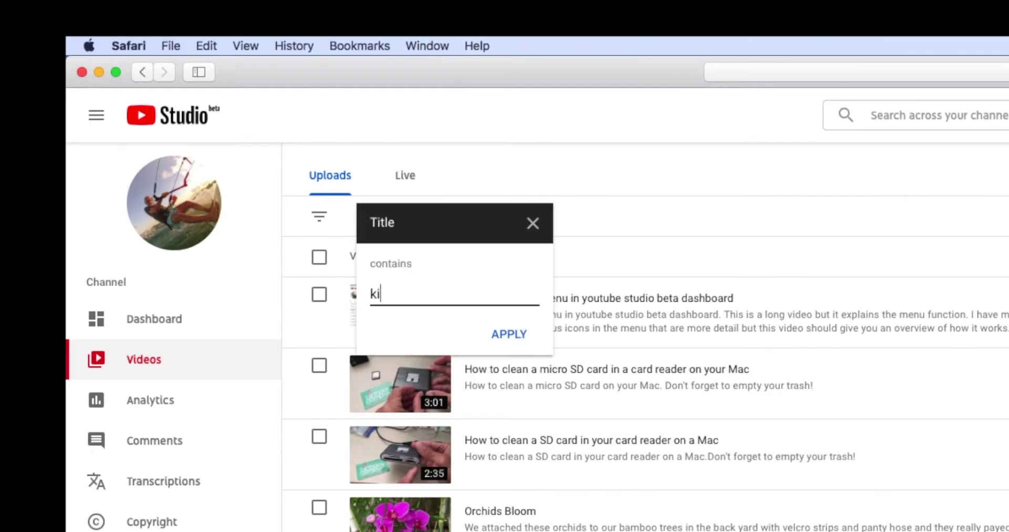
{"action": "type", "text": "board"}
{"action": "left_click", "coordinate": [508, 335]}
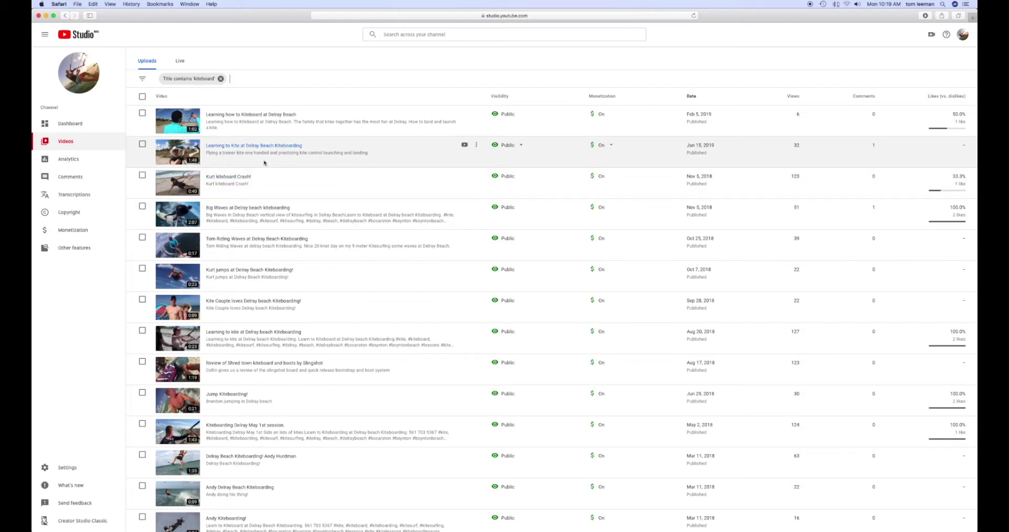
{"action": "scroll", "coordinate": [265, 163], "scroll_direction": "down", "scroll_amount": 15}
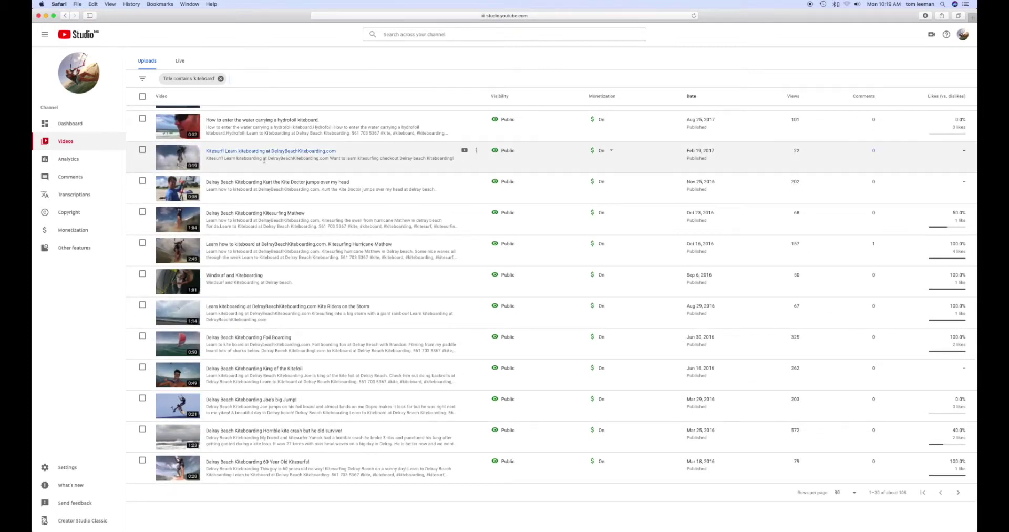
{"action": "scroll", "coordinate": [264, 160], "scroll_direction": "up", "scroll_amount": 15}
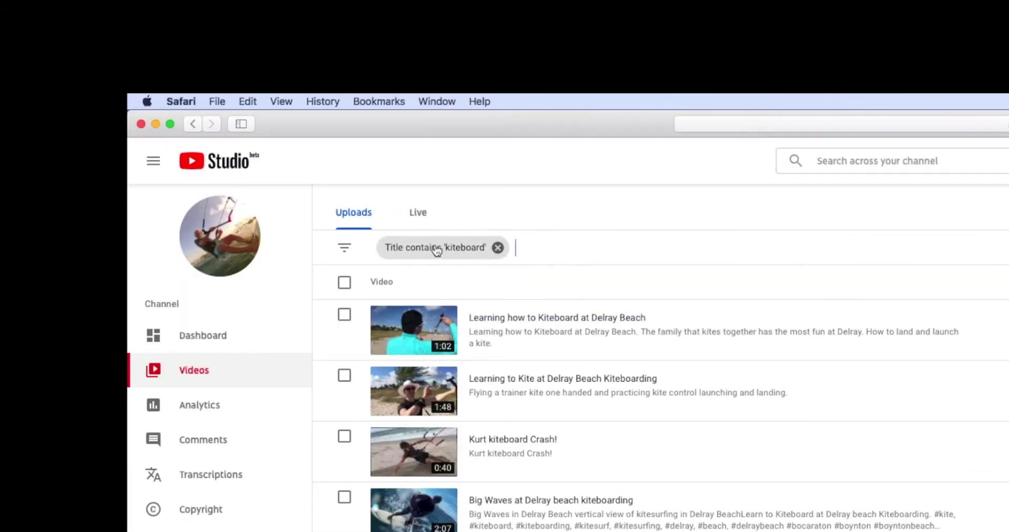
Add a Views >= 10000 filter alongside the 'kiteboard' title filter.
{"action": "left_click", "coordinate": [344, 251]}
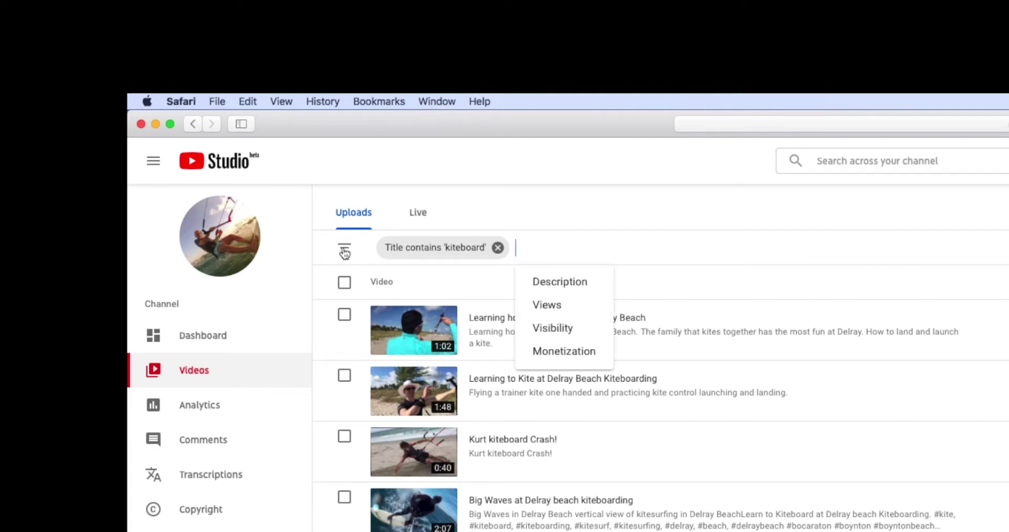
{"action": "left_click", "coordinate": [546, 306]}
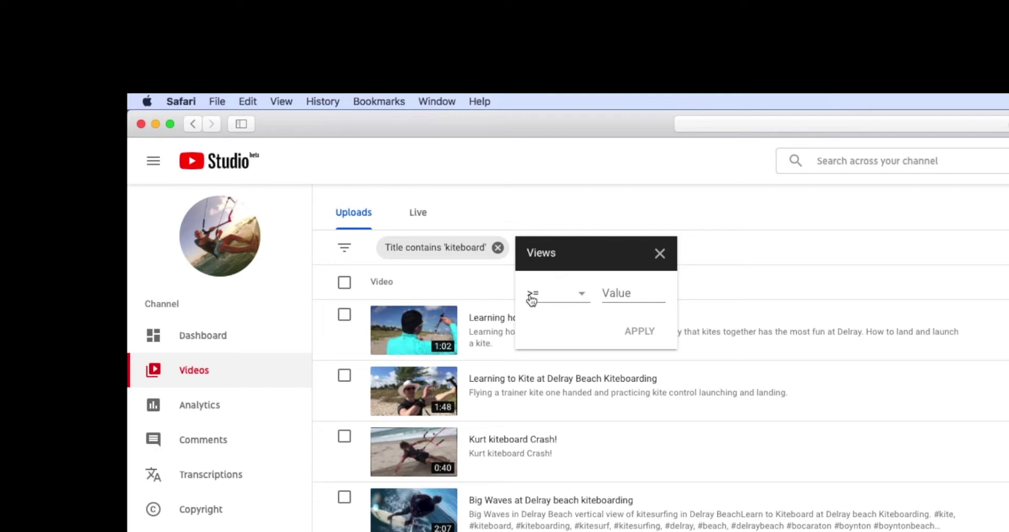
{"action": "left_click", "coordinate": [581, 296]}
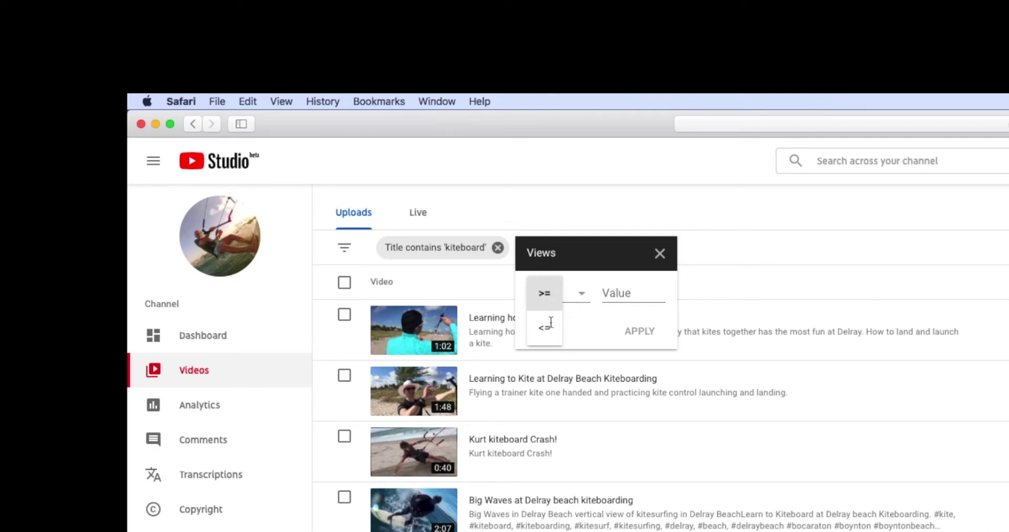
{"action": "left_click", "coordinate": [544, 327]}
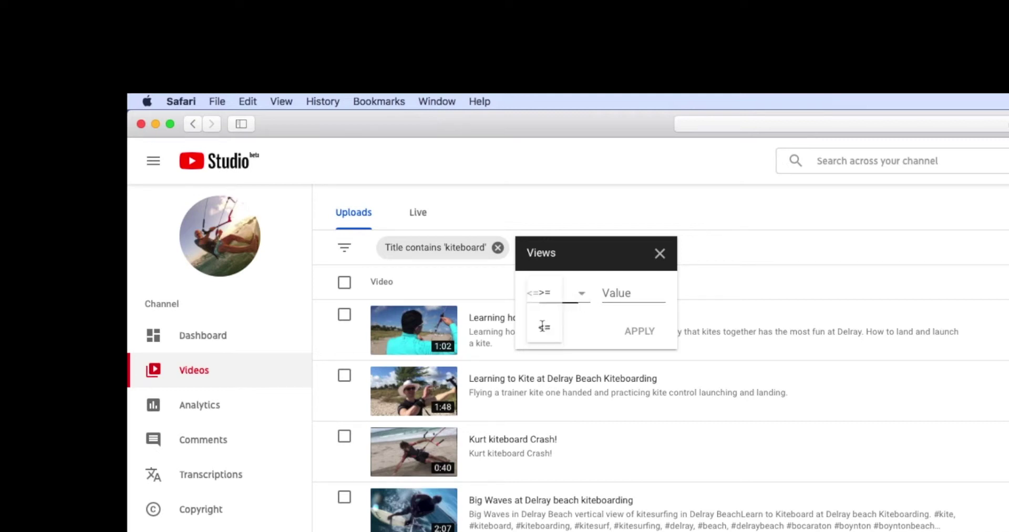
{"action": "left_click", "coordinate": [580, 294]}
{"action": "left_click", "coordinate": [544, 327]}
{"action": "left_click", "coordinate": [581, 292]}
{"action": "left_click", "coordinate": [544, 290]}
{"action": "left_click", "coordinate": [605, 292]}
{"action": "type", "text": "10"}
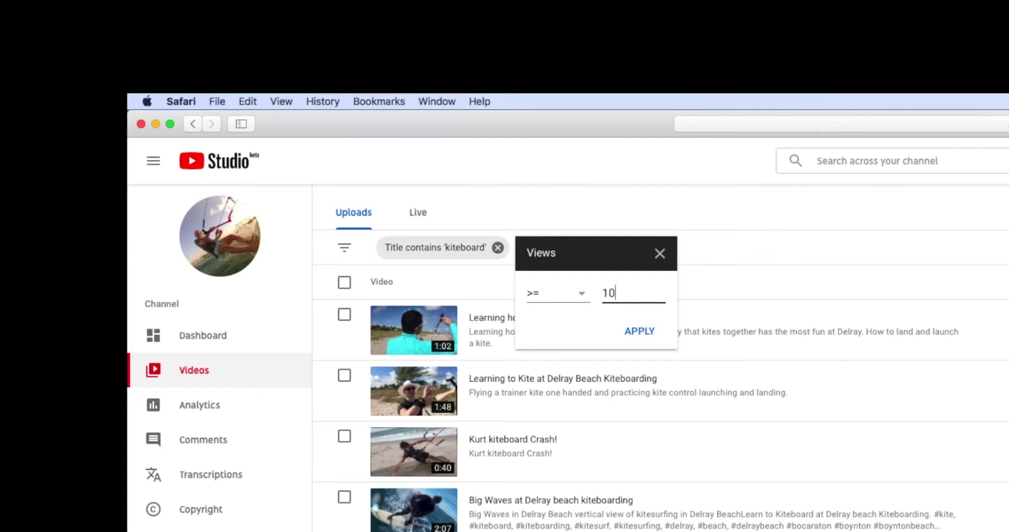
{"action": "type", "text": "000"}
{"action": "left_click", "coordinate": [640, 331]}
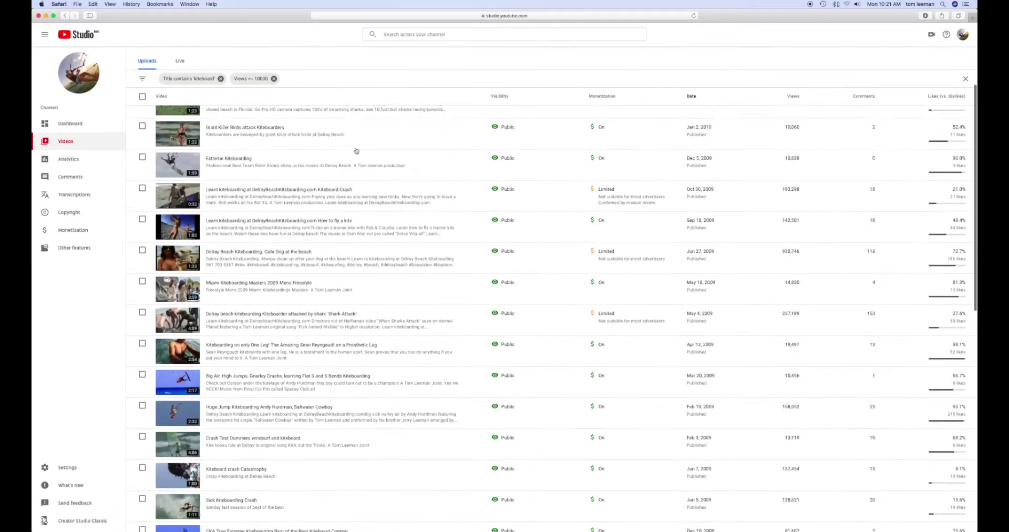
{"action": "scroll", "coordinate": [355, 151], "scroll_direction": "down", "scroll_amount": 3}
{"action": "scroll", "coordinate": [356, 151], "scroll_direction": "up", "scroll_amount": 3}
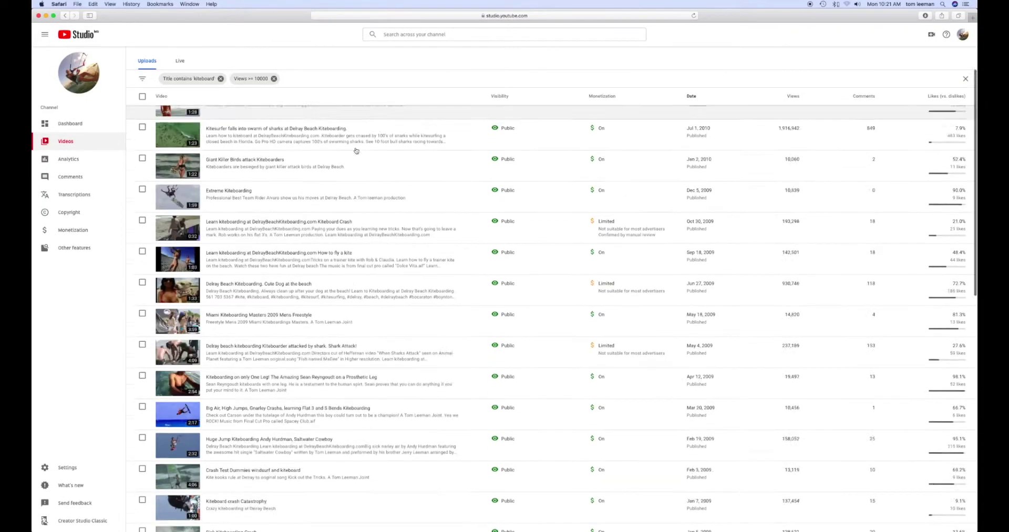
Remove the Views filter and start a Visibility filter with Private ticked.
{"action": "left_click", "coordinate": [274, 79]}
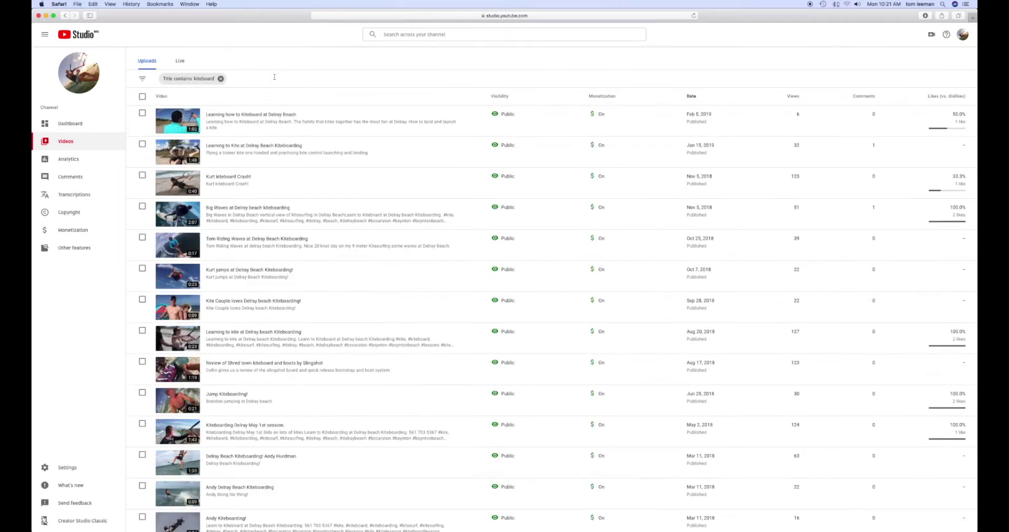
{"action": "left_click", "coordinate": [142, 81]}
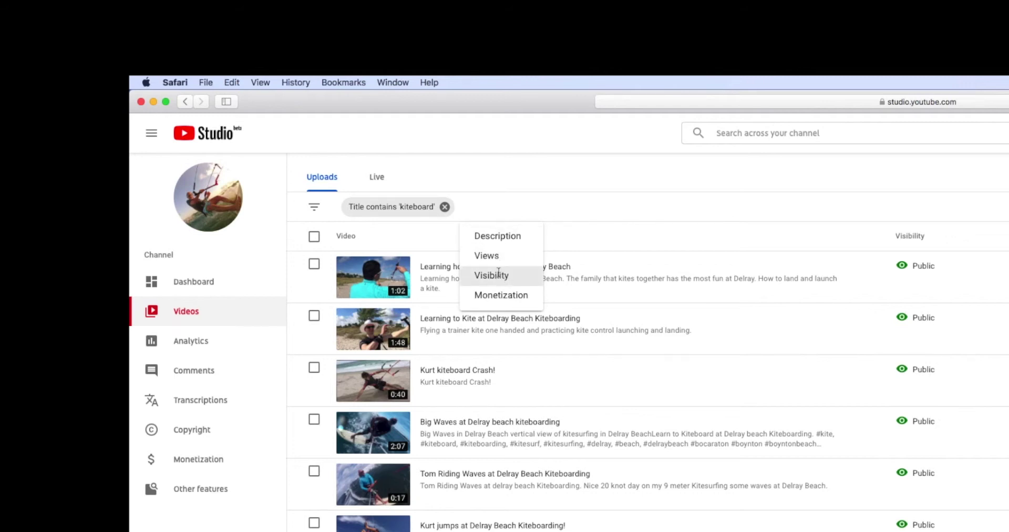
{"action": "left_click", "coordinate": [498, 275]}
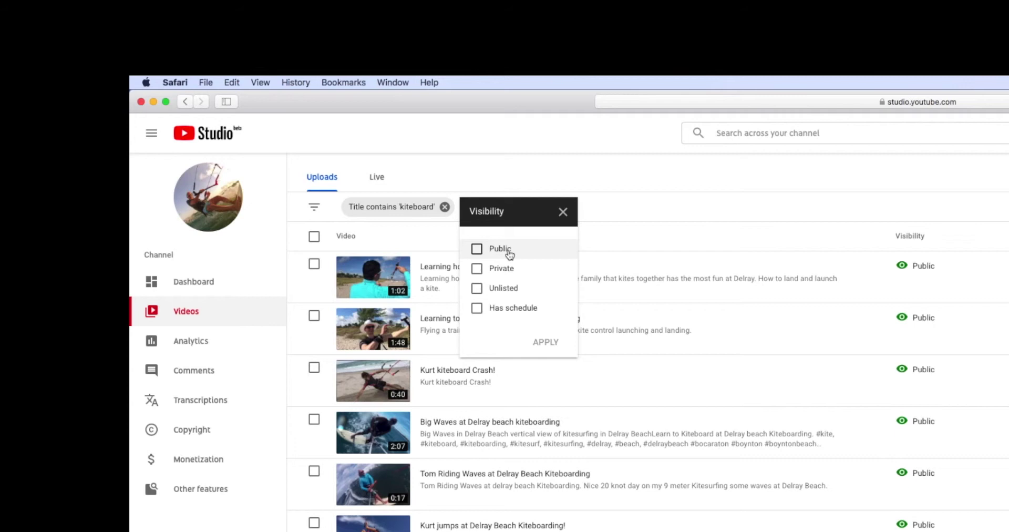
{"action": "left_click", "coordinate": [477, 269]}
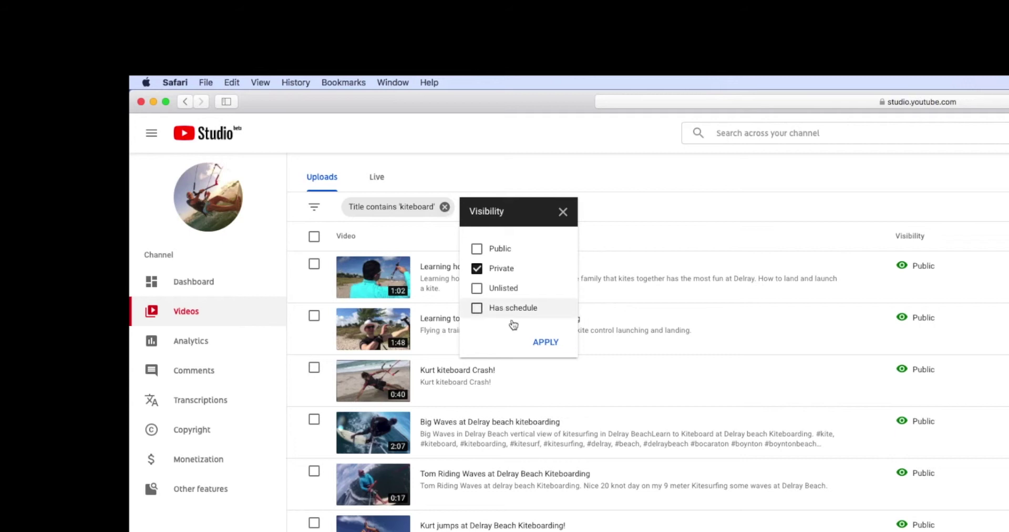
Apply the Private filter, then remove the 'kiteboard' title and Private visibility chips.
{"action": "left_click", "coordinate": [547, 342]}
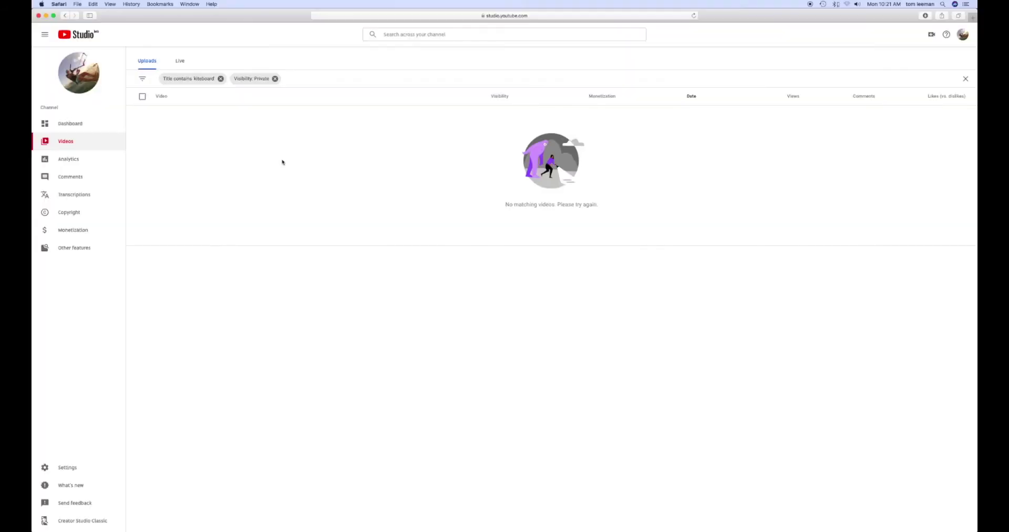
{"action": "left_click", "coordinate": [220, 78]}
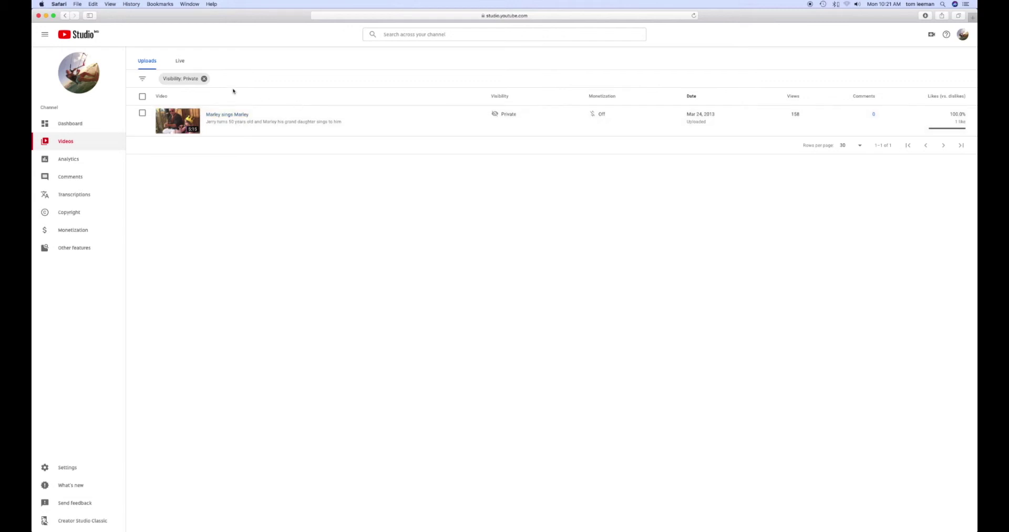
{"action": "left_click", "coordinate": [204, 78]}
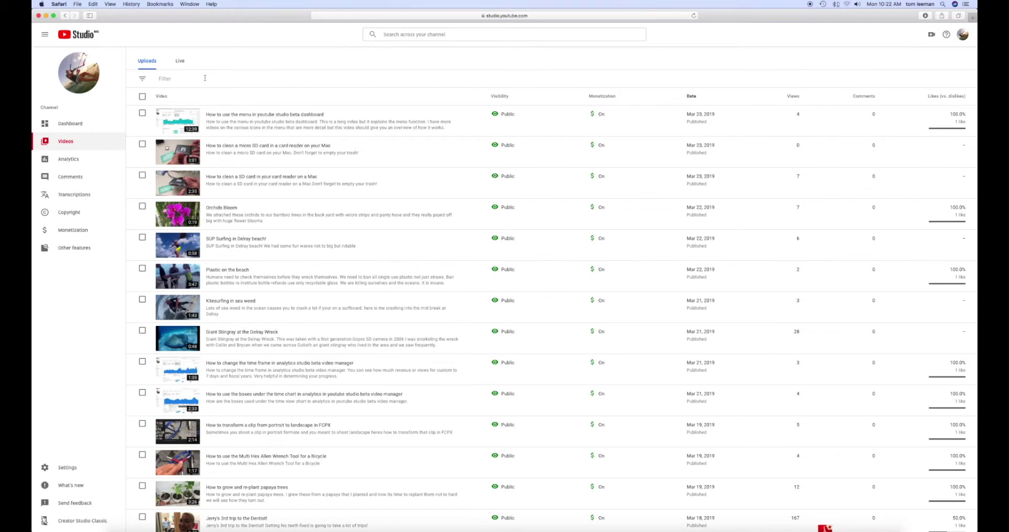
Filter the uploads to Monetization: Limited, led by 'How to sail a Catamaran'.
{"action": "left_click", "coordinate": [205, 78]}
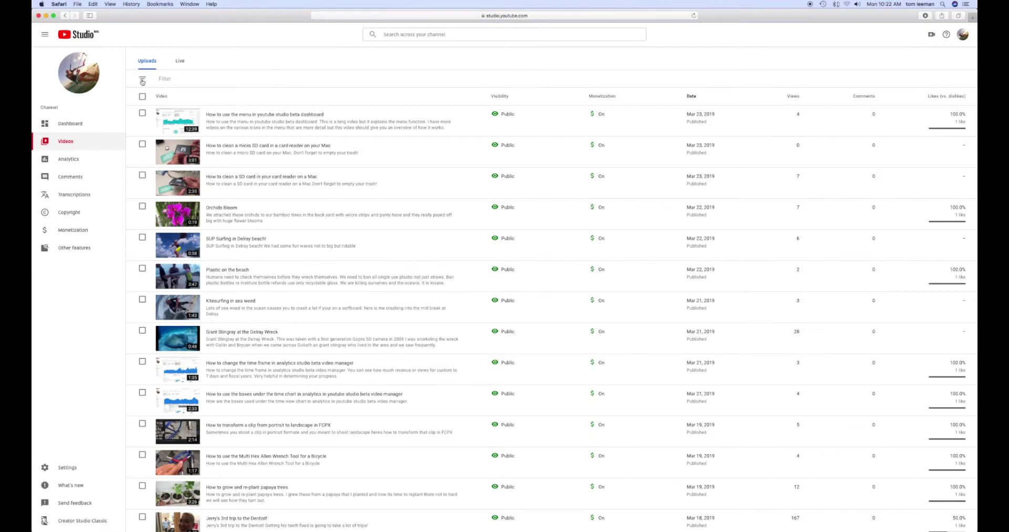
{"action": "left_click", "coordinate": [143, 78]}
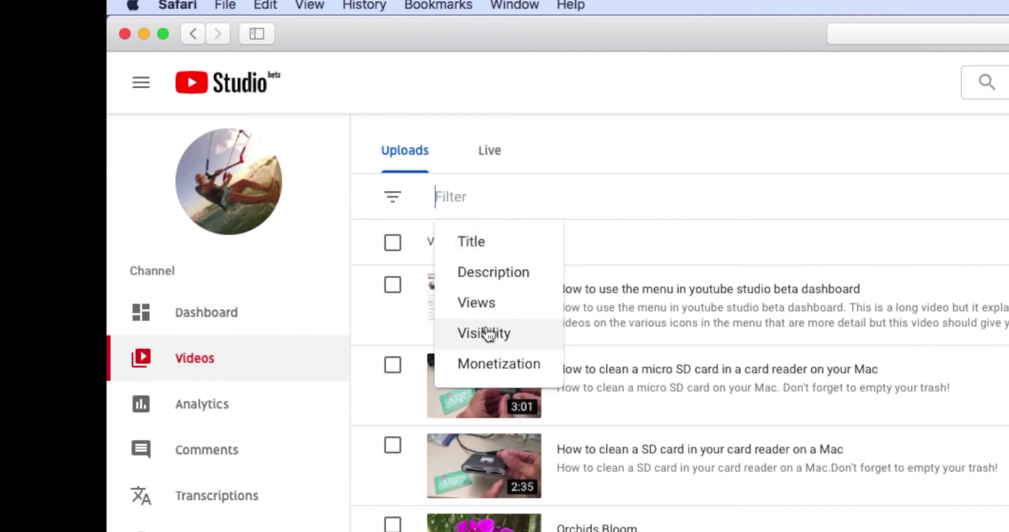
{"action": "left_click", "coordinate": [492, 368]}
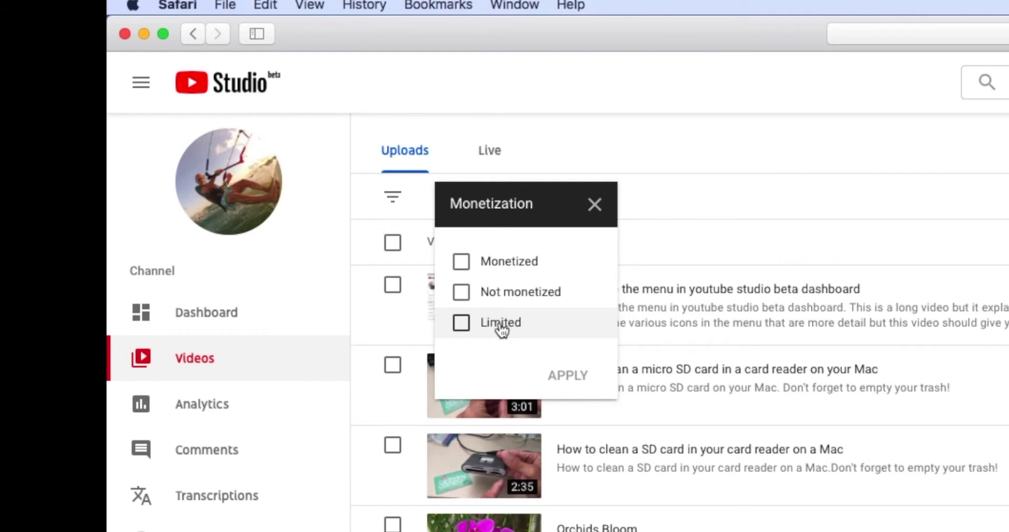
{"action": "left_click", "coordinate": [461, 323]}
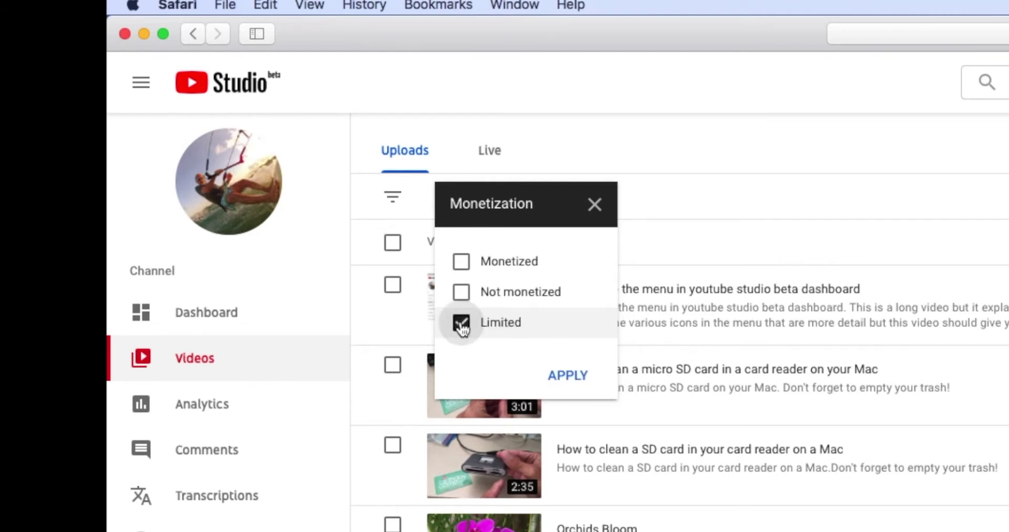
{"action": "left_click", "coordinate": [575, 376]}
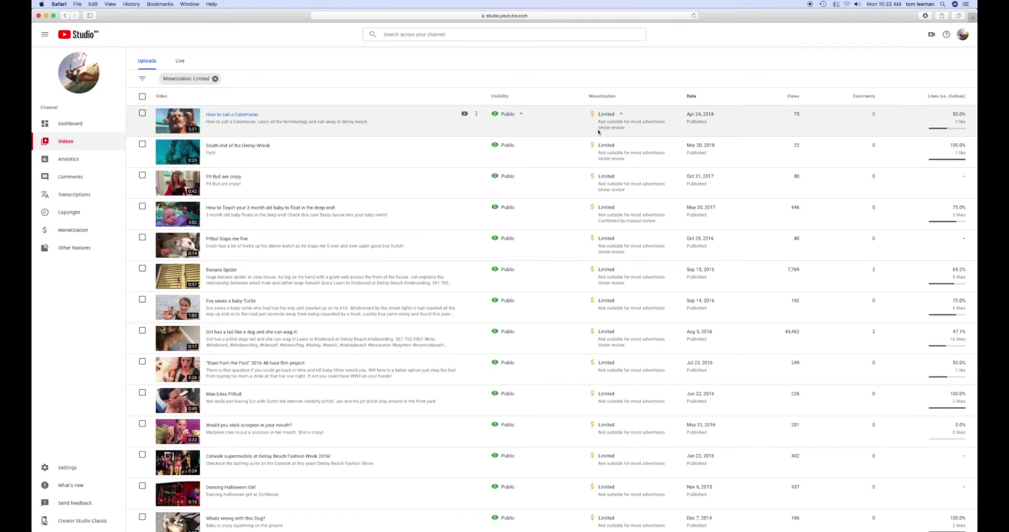
{"action": "mouse_move", "coordinate": [620, 128]}
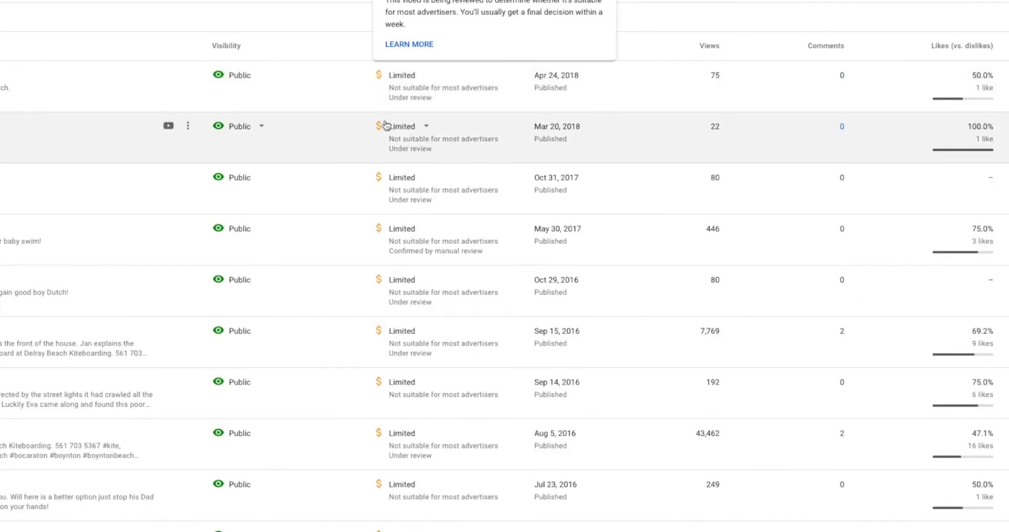
{"action": "mouse_move", "coordinate": [421, 244]}
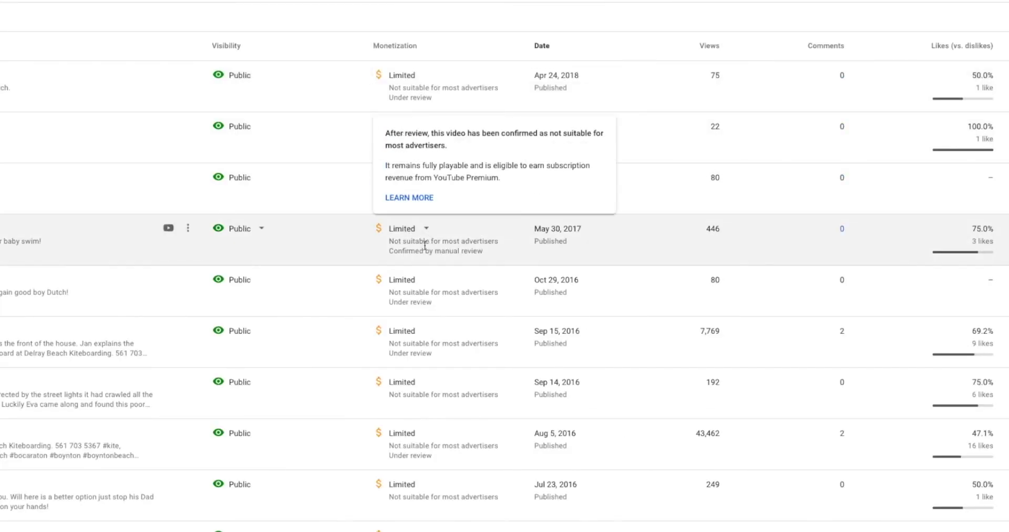
{"action": "scroll", "coordinate": [424, 246], "scroll_direction": "down", "scroll_amount": 2}
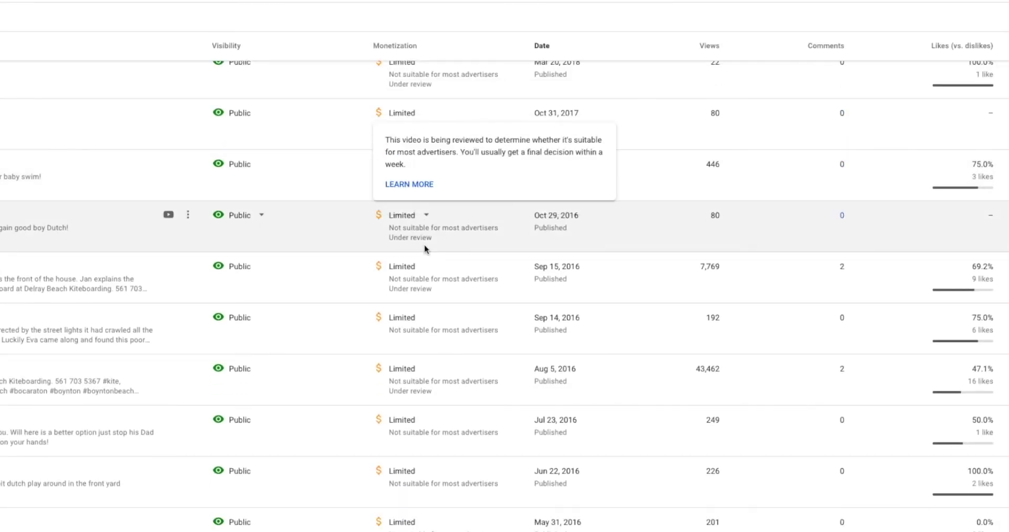
{"action": "scroll", "coordinate": [424, 248], "scroll_direction": "down", "scroll_amount": 6}
{"action": "scroll", "coordinate": [425, 248], "scroll_direction": "up", "scroll_amount": 6}
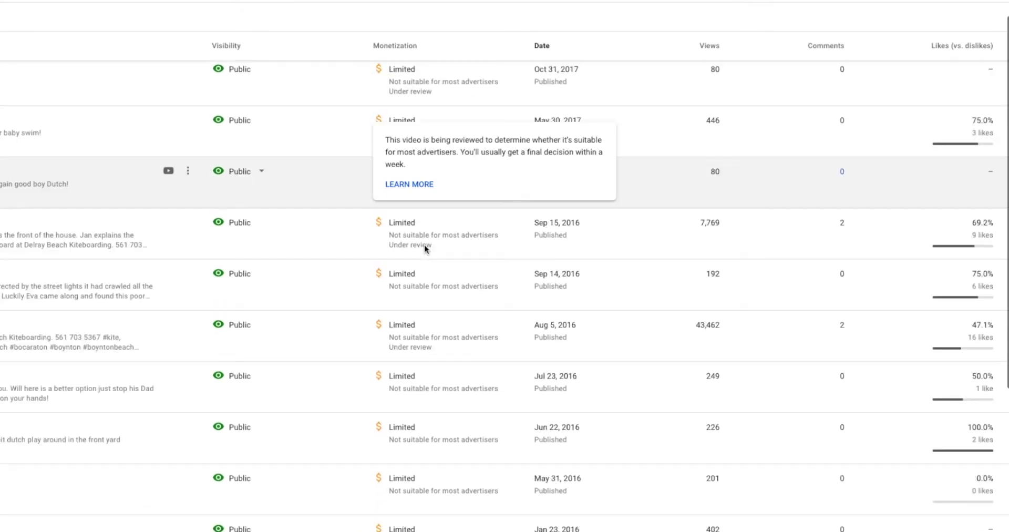
{"action": "scroll", "coordinate": [424, 248], "scroll_direction": "down", "scroll_amount": 10}
{"action": "scroll", "coordinate": [426, 249], "scroll_direction": "down", "scroll_amount": 6}
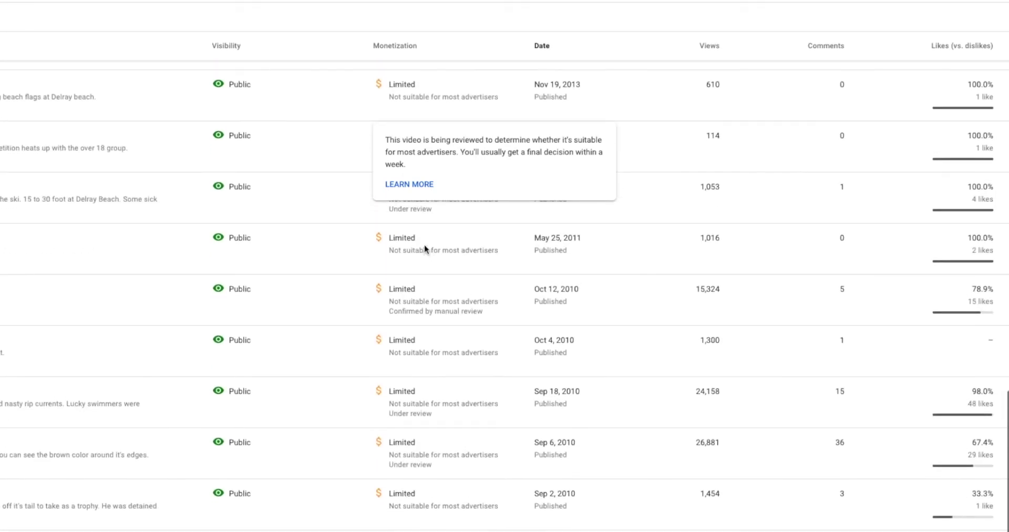
{"action": "scroll", "coordinate": [425, 249], "scroll_direction": "up", "scroll_amount": 1}
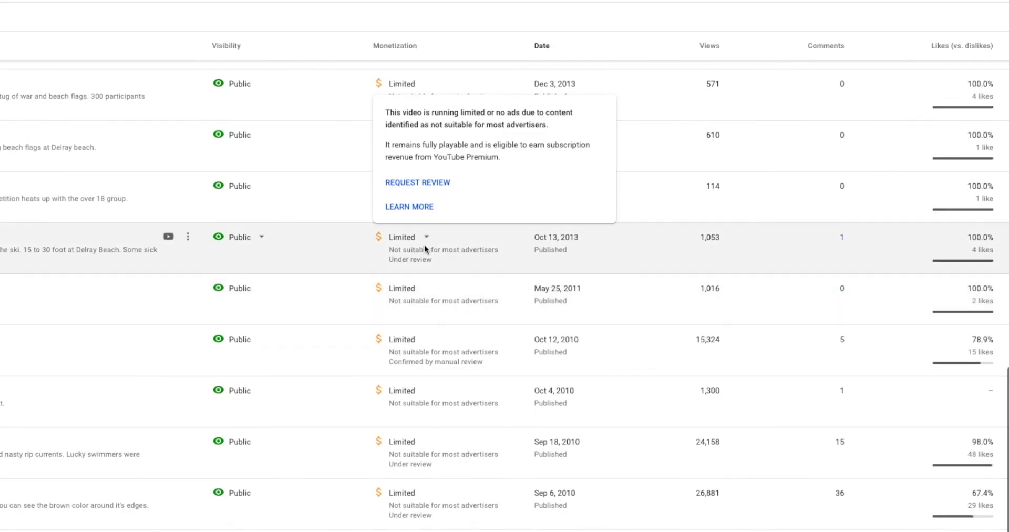
{"action": "scroll", "coordinate": [424, 247], "scroll_direction": "up", "scroll_amount": 15}
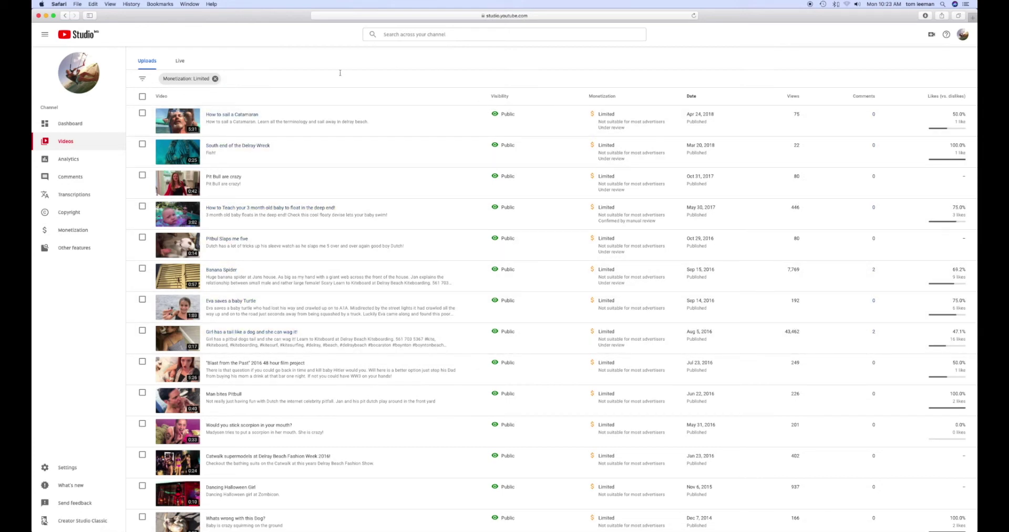
Remove the 'Monetization: Limited' chip, then open and close the filter list without choosing.
{"action": "left_click", "coordinate": [214, 79]}
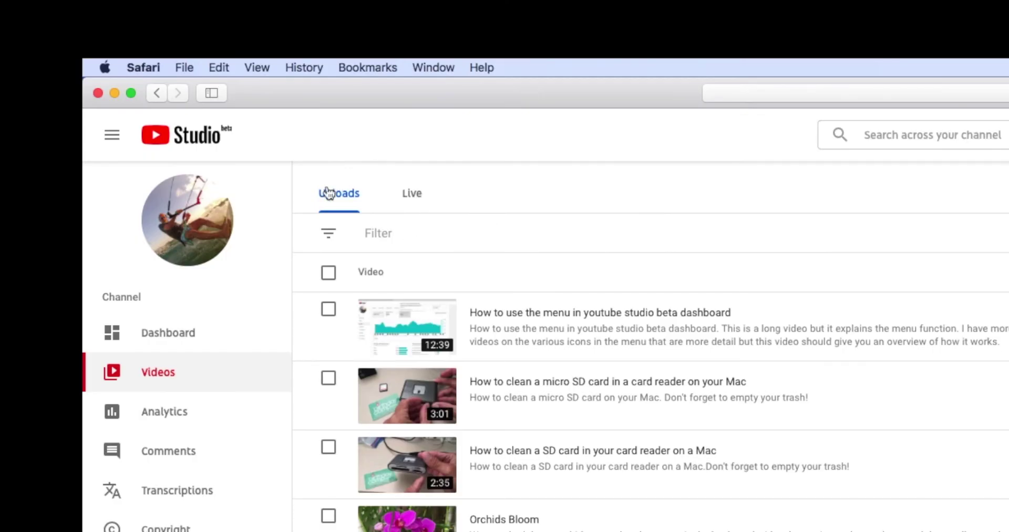
{"action": "left_click", "coordinate": [329, 240]}
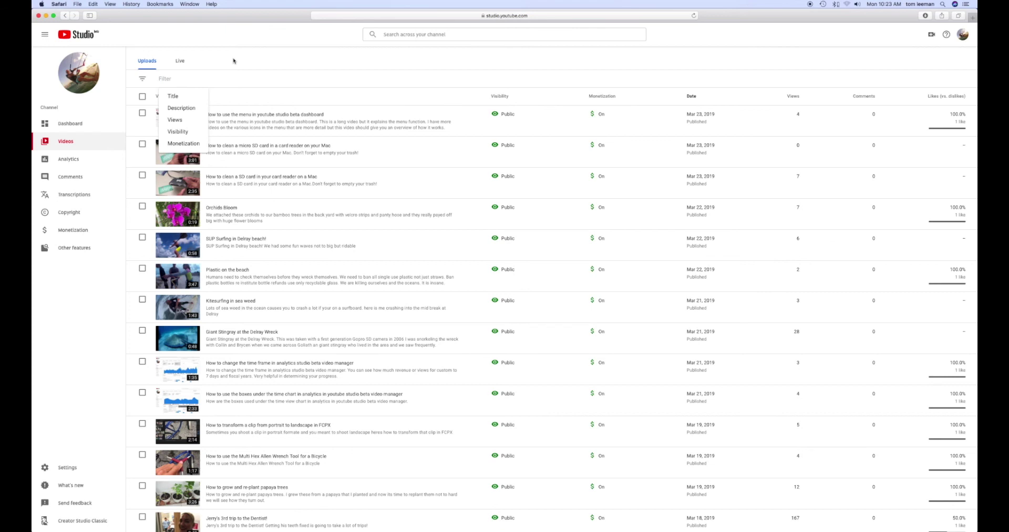
{"action": "left_click", "coordinate": [235, 61]}
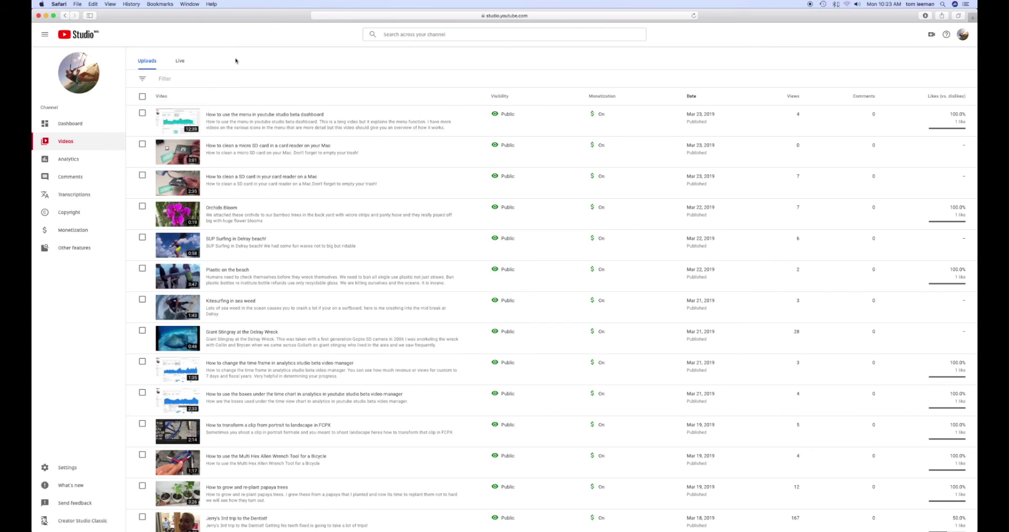